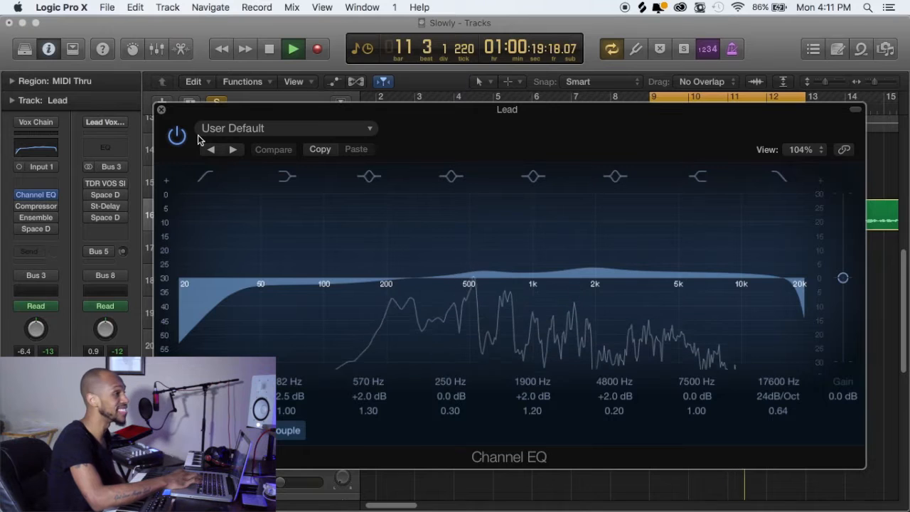
Close the Lead track's Channel EQ, then audition the lead vocal with the Compressor bypassed and with it enabled.
key("space")
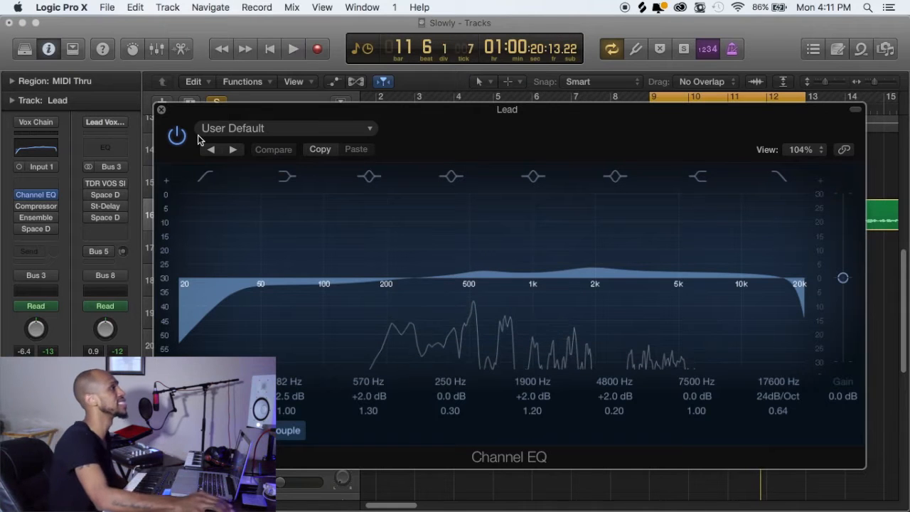
left_click(161, 112)
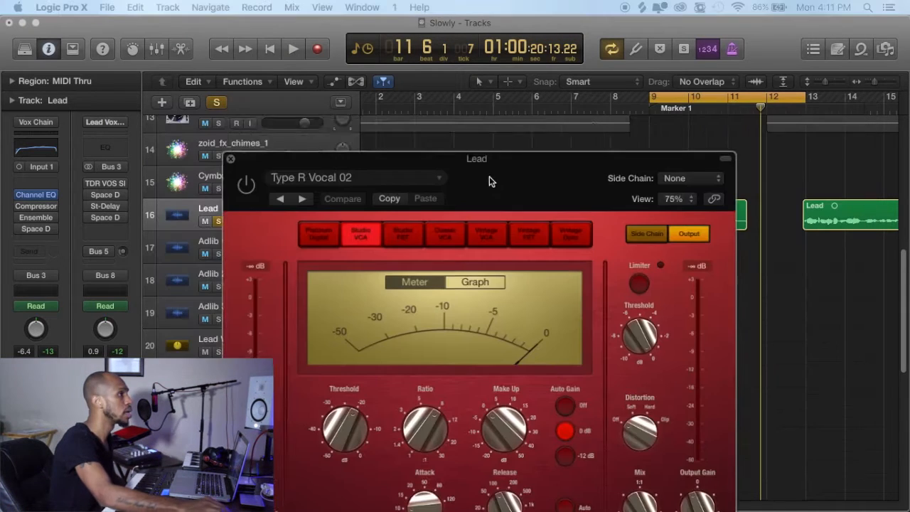
left_click_drag(489, 176, 519, 93)
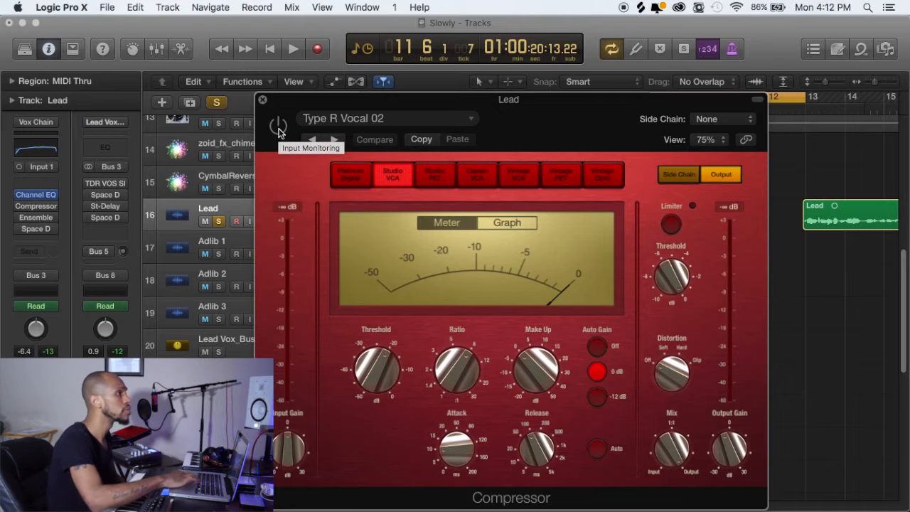
key("space")
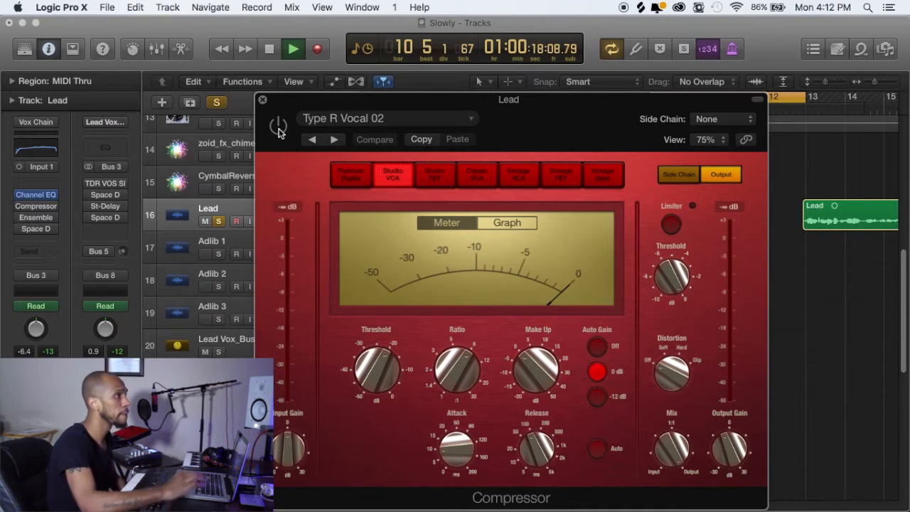
key("space")
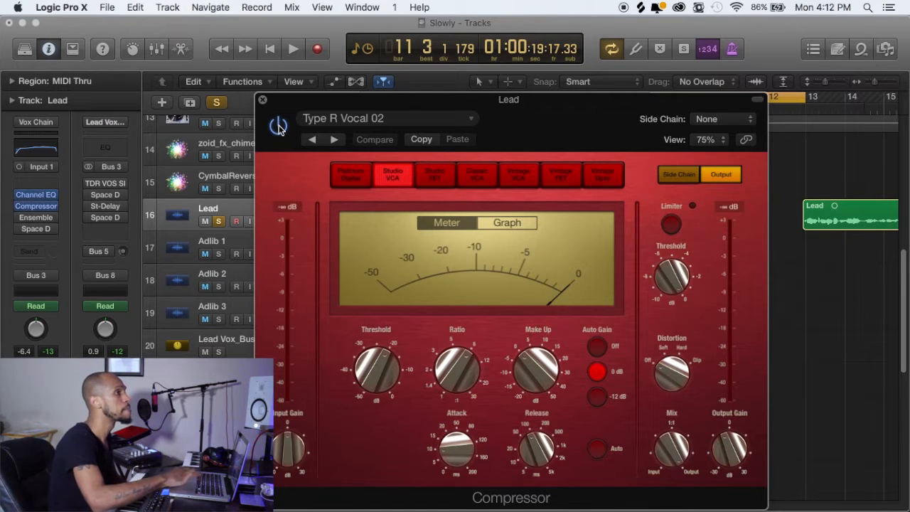
key("space")
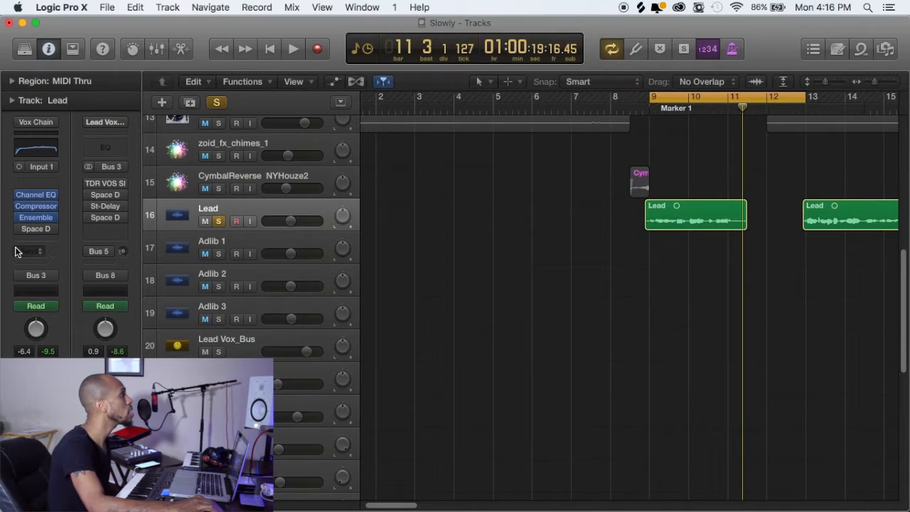
Open the Lead track's Space Designer, audition the vocal without it, then enable the 1.7s Nice Hall reverb and play again.
left_click(35, 228)
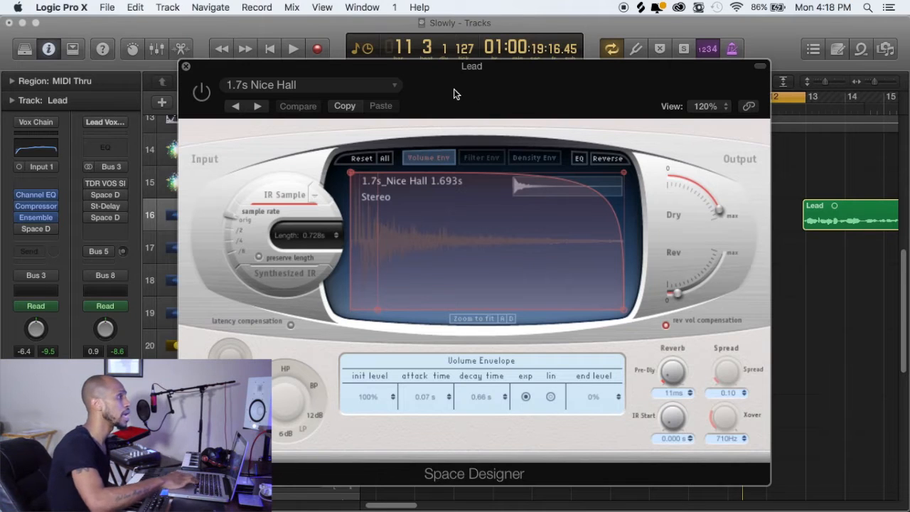
key("space")
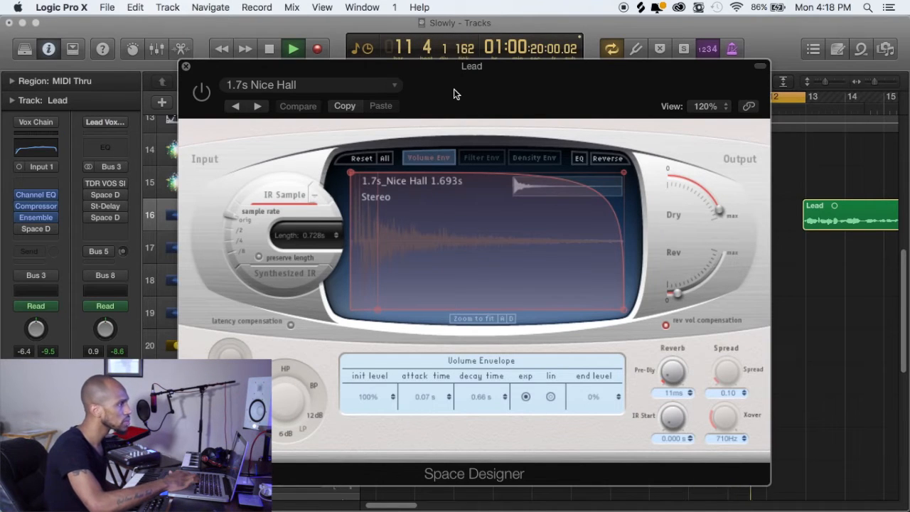
key("space")
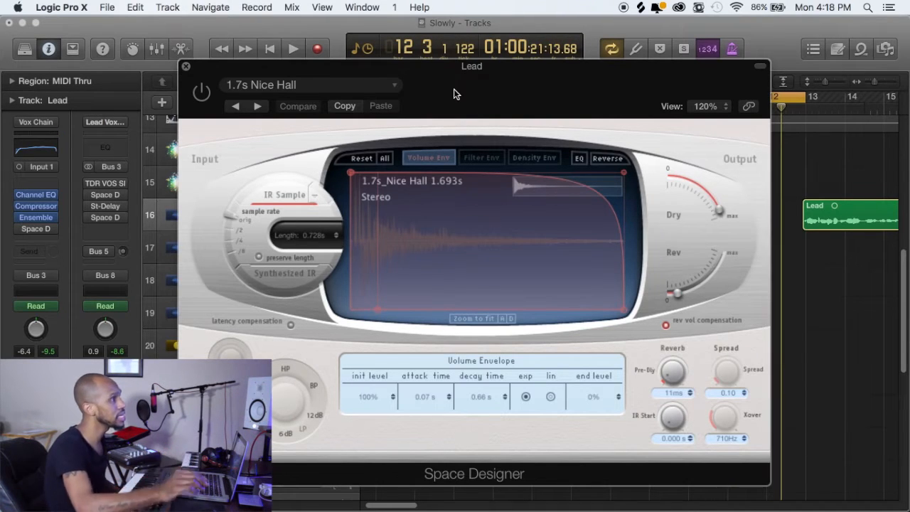
left_click(203, 92)
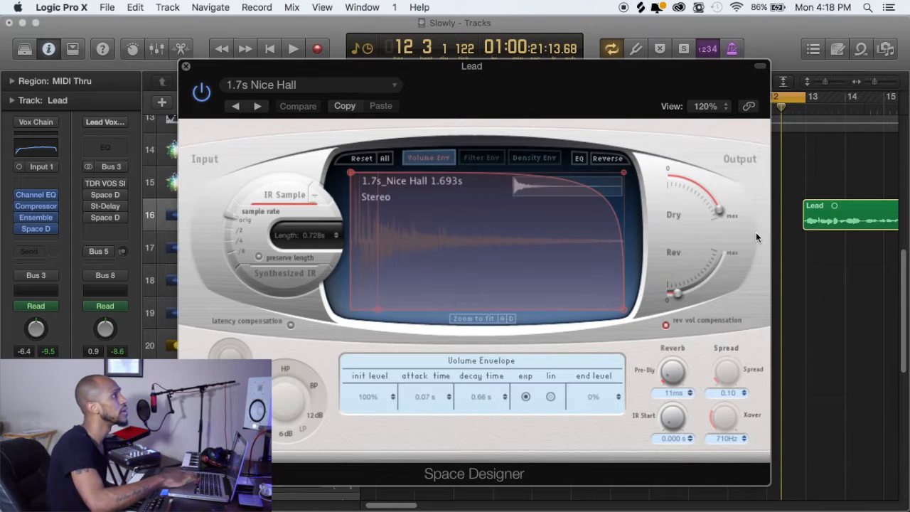
key("space")
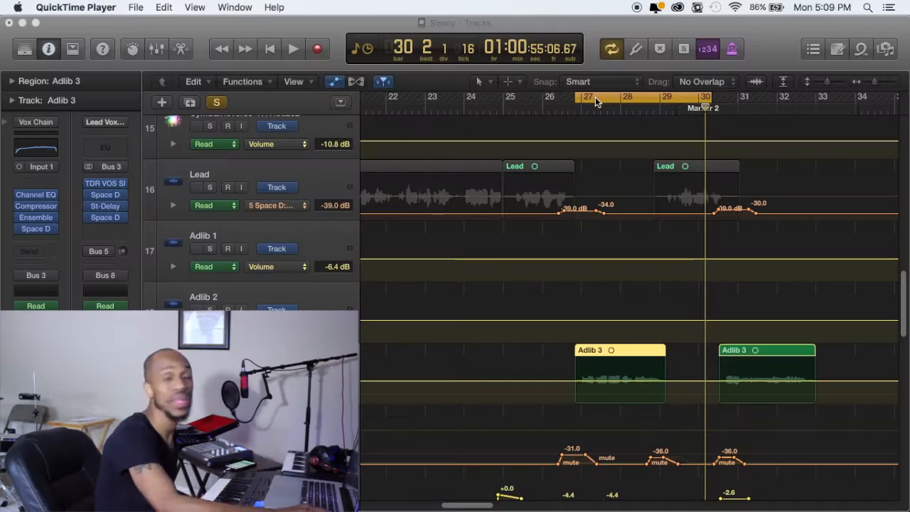
Bypass the Lead Vox_Bus effects and audition the soloed Adlib 3 region through only its own channel inserts.
left_click(595, 101)
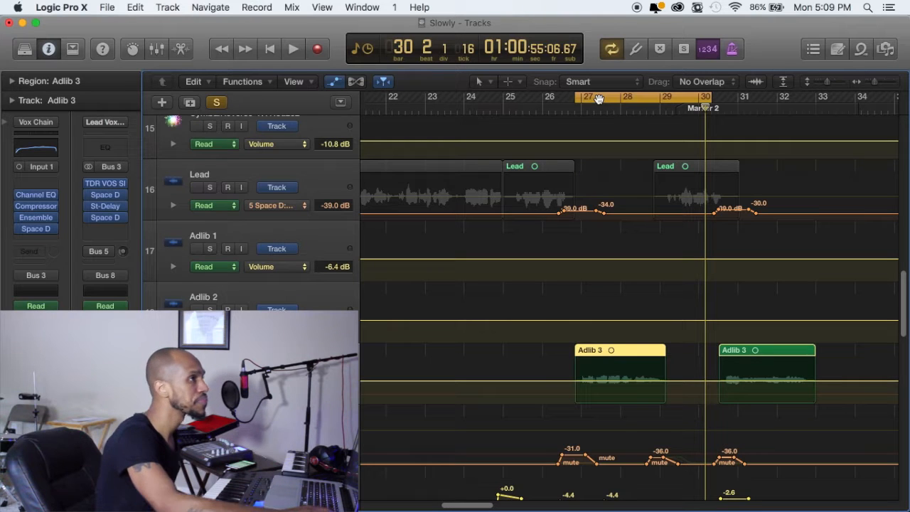
scroll(569, 170, "up", 1)
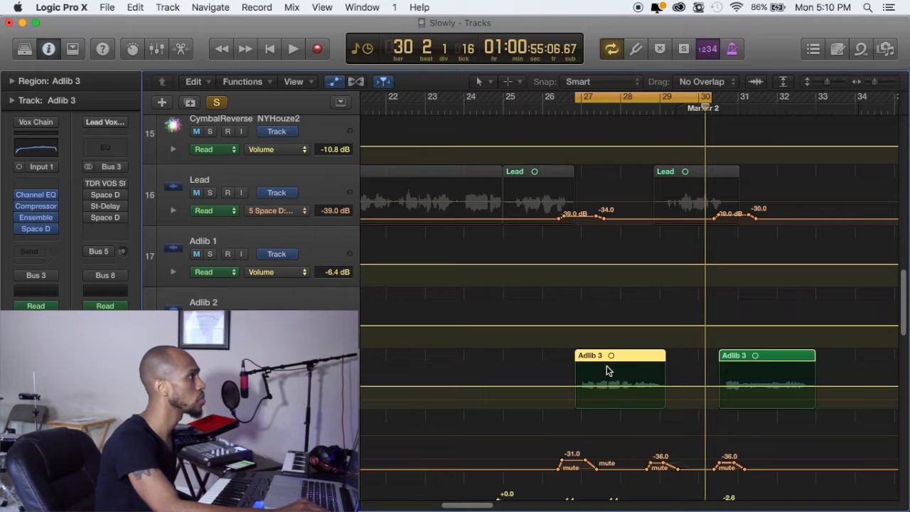
mouse_move(23, 198)
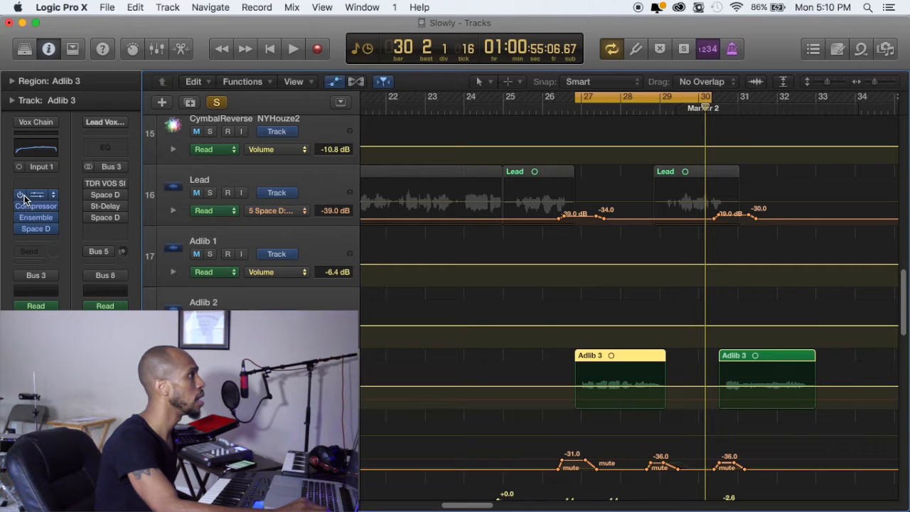
left_click_drag(24, 197, 41, 137)
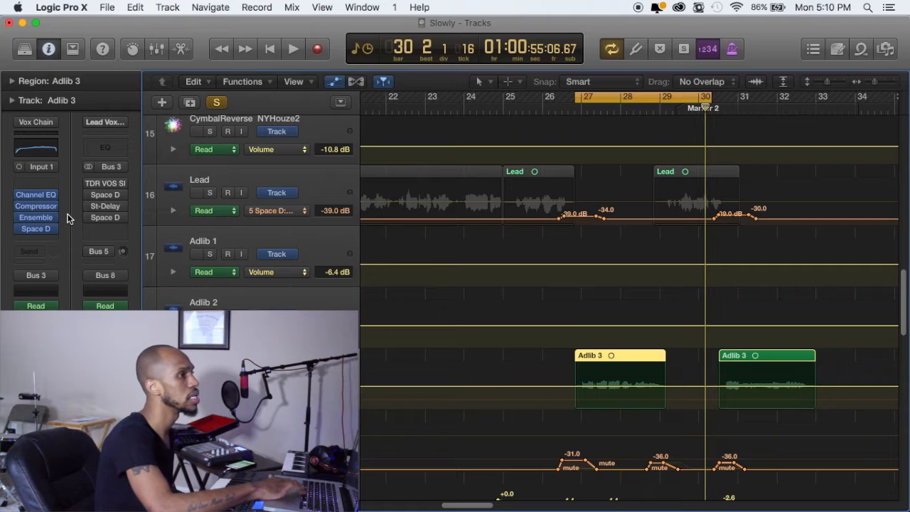
key("space")
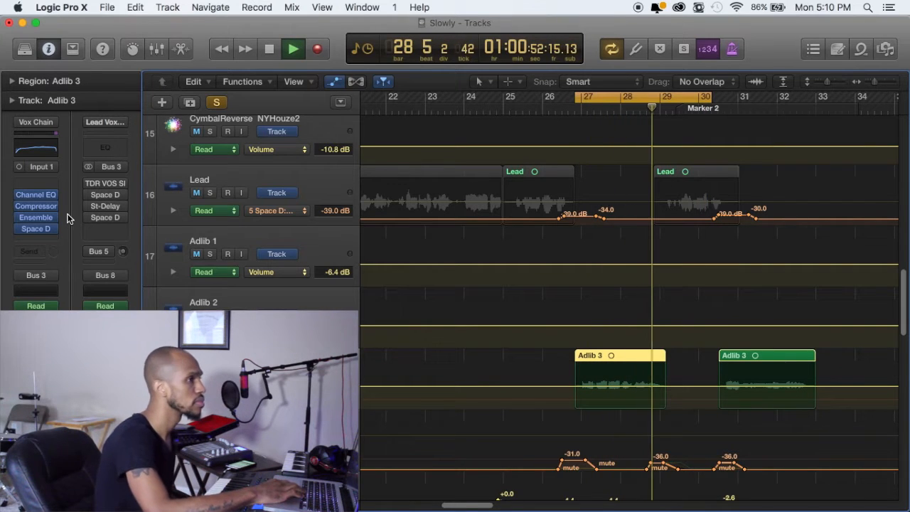
key("space")
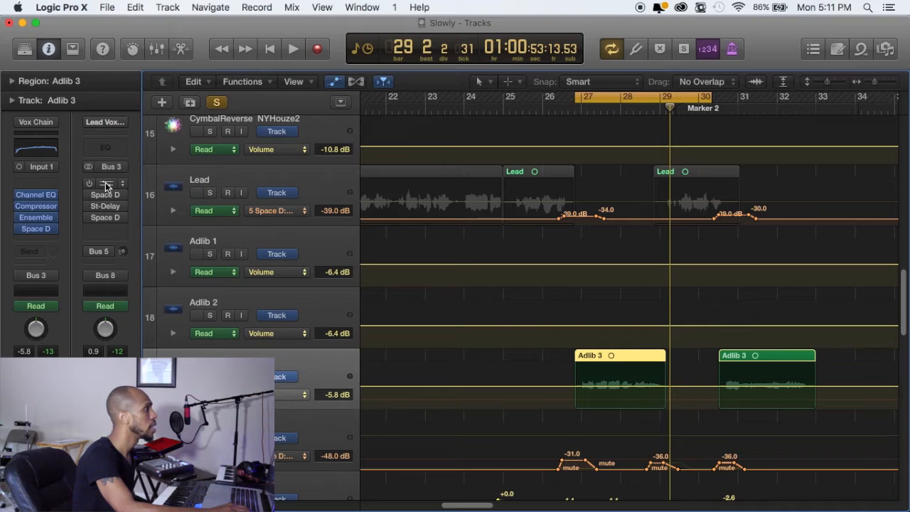
Enable TDR VOS SlickEQ on the Lead Vox_Bus, audition Adlib 3 through it, and close the plug-in.
left_click(106, 186)
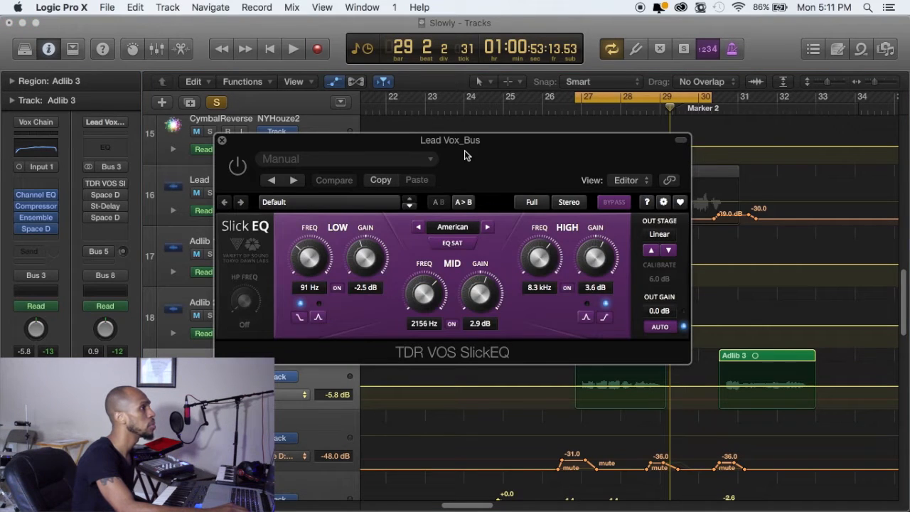
left_click_drag(488, 154, 526, 135)
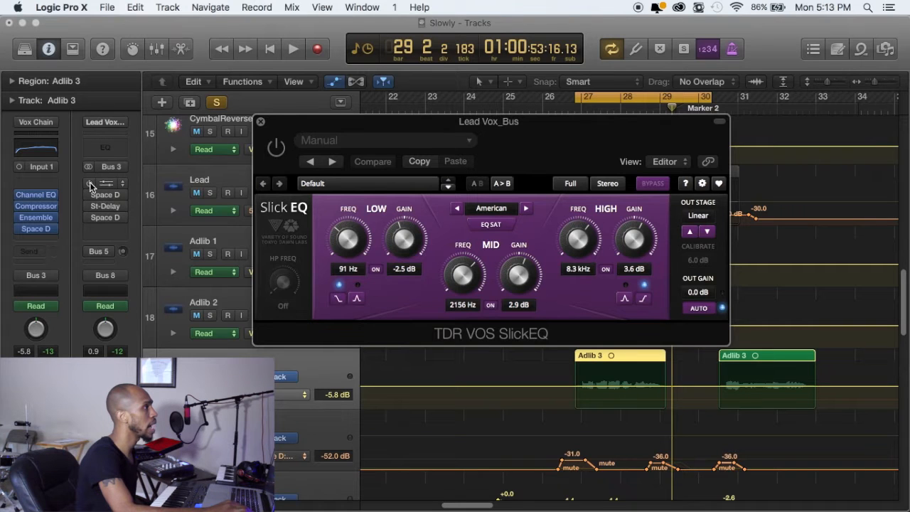
left_click(90, 184)
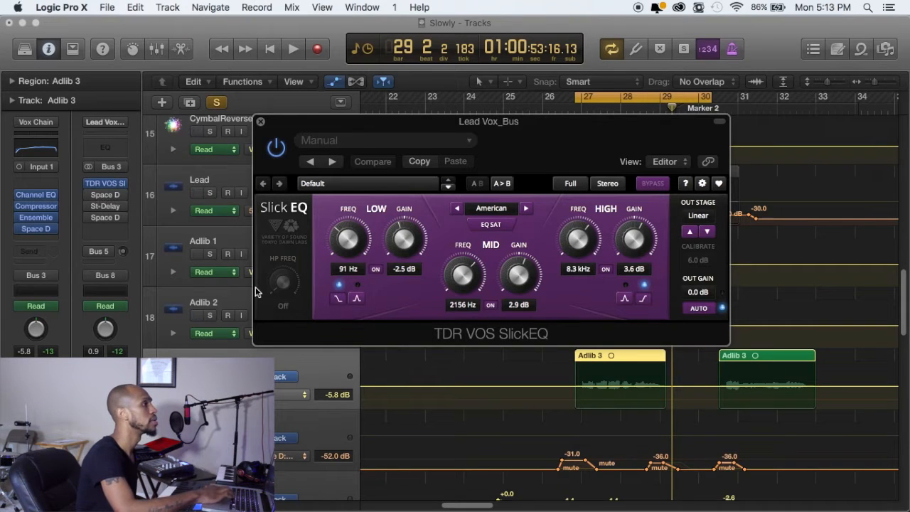
key("space")
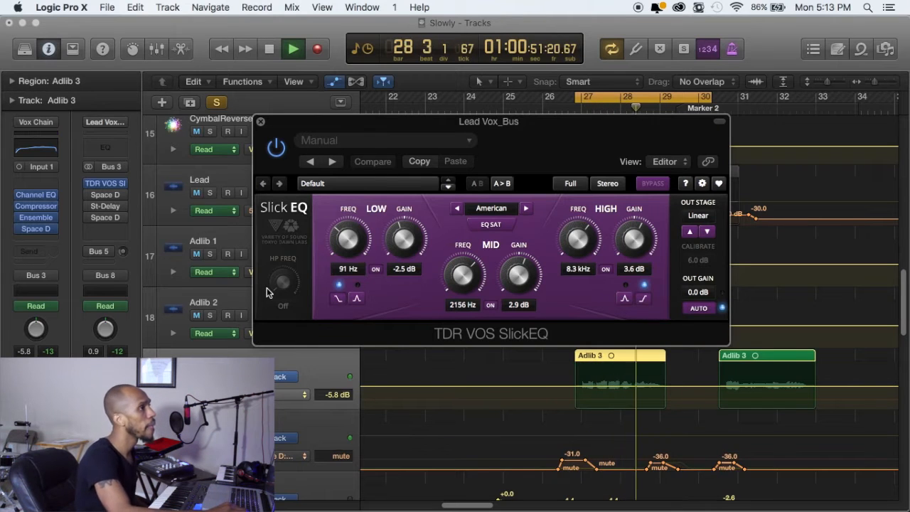
key("space")
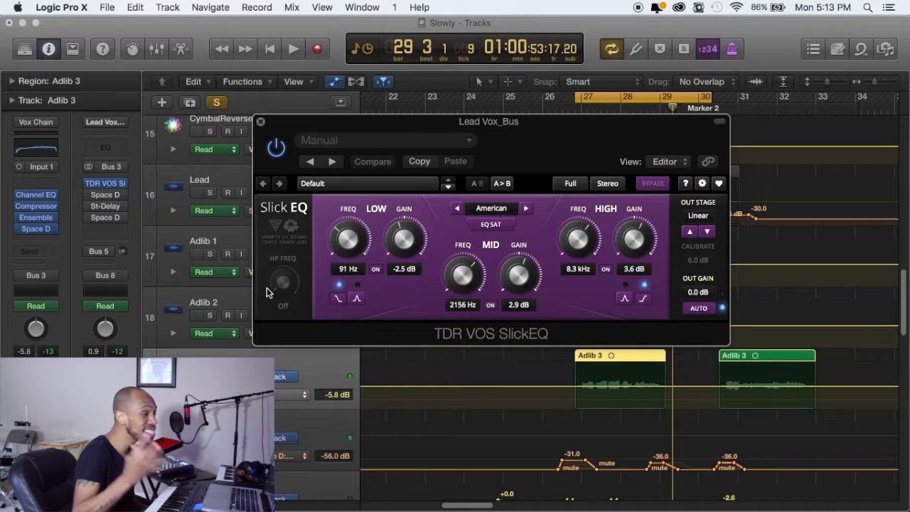
left_click(116, 183)
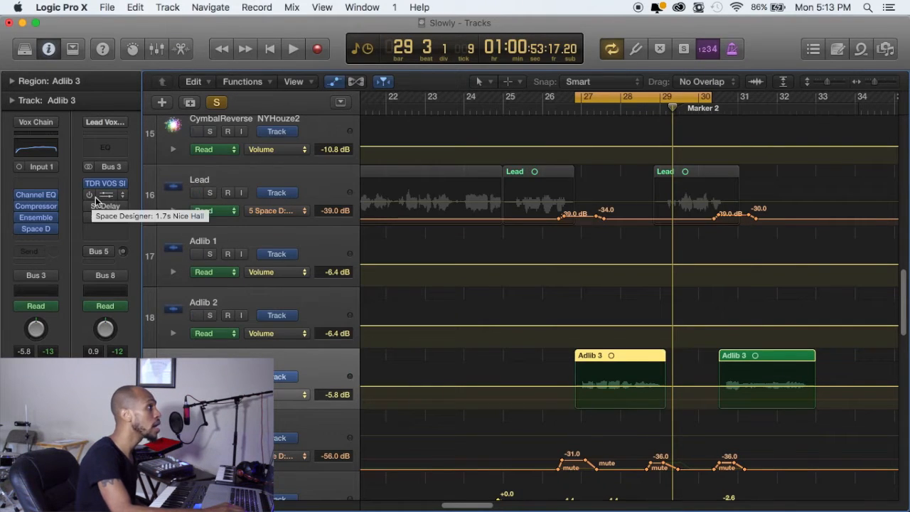
Enable the first Space Designer on the Lead Vox_Bus and audition Adlib 3 with its 1.7s Nice Hall reverb.
left_click(107, 196)
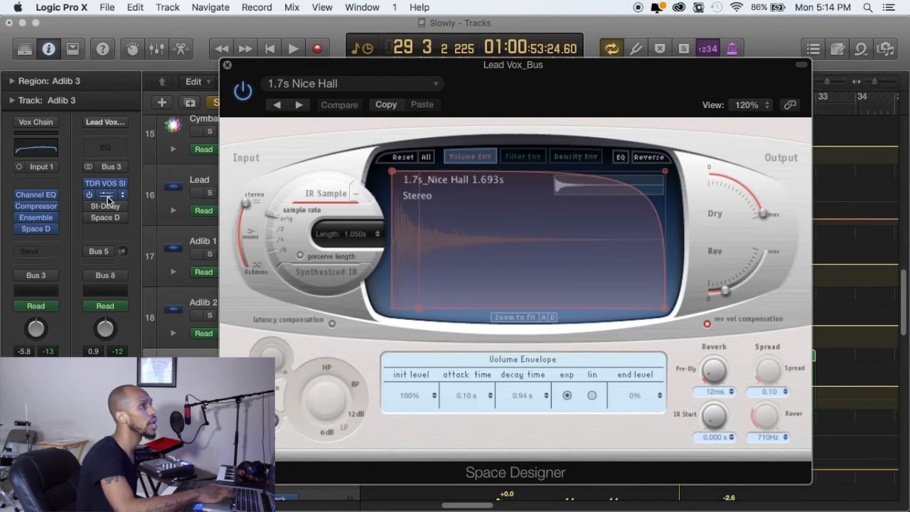
key("space")
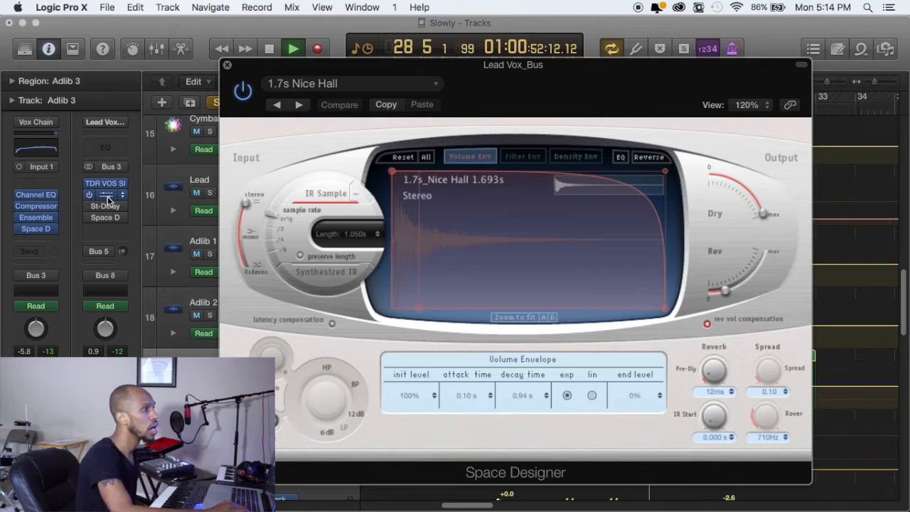
key("space")
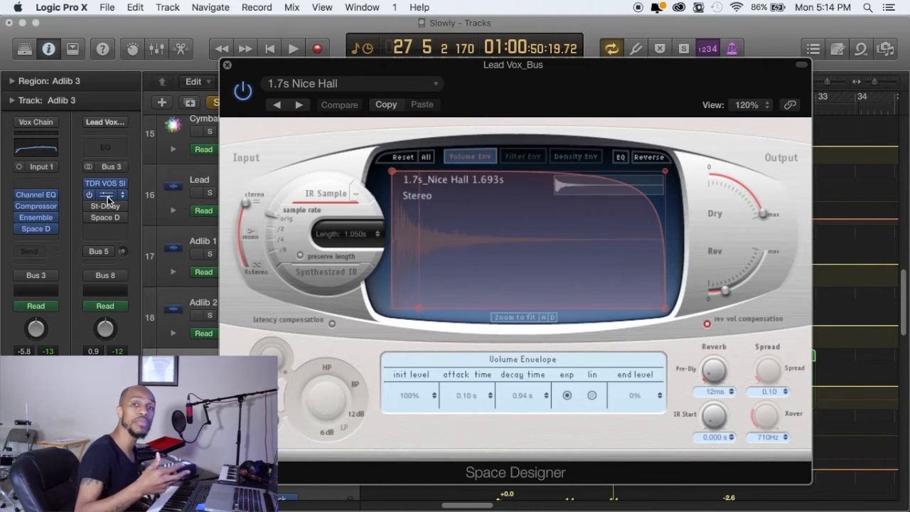
Show the bus reverb's EQ, switch off its 5300 Hz, 430 Hz and 32 Hz bands, and audition Adlib 3.
left_click(620, 156)
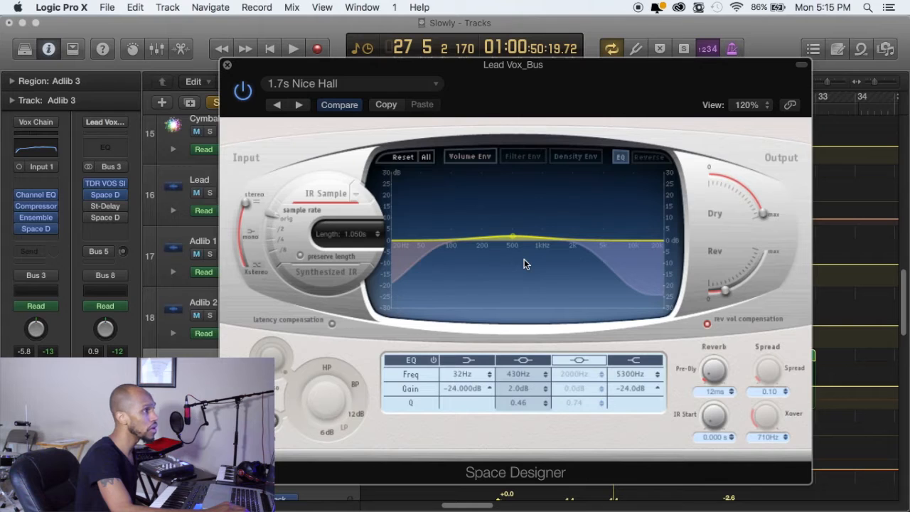
left_click(635, 360)
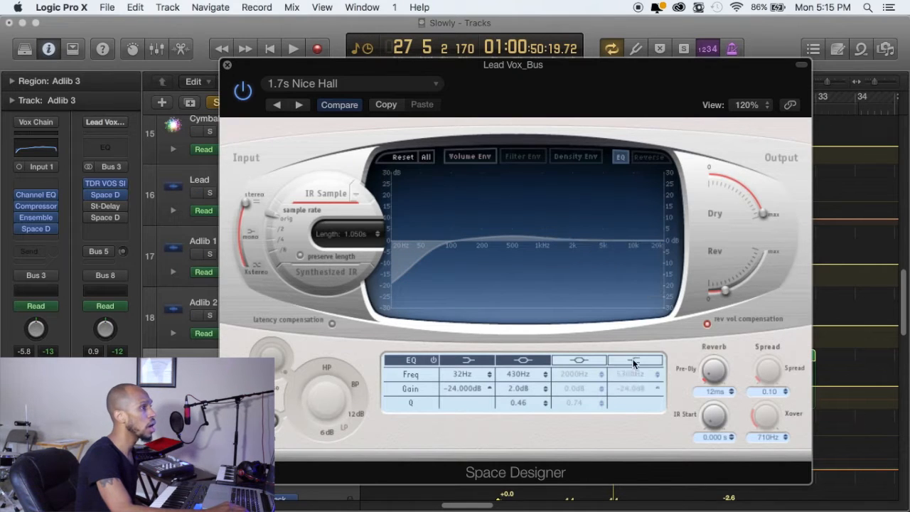
left_click(535, 361)
left_click(472, 360)
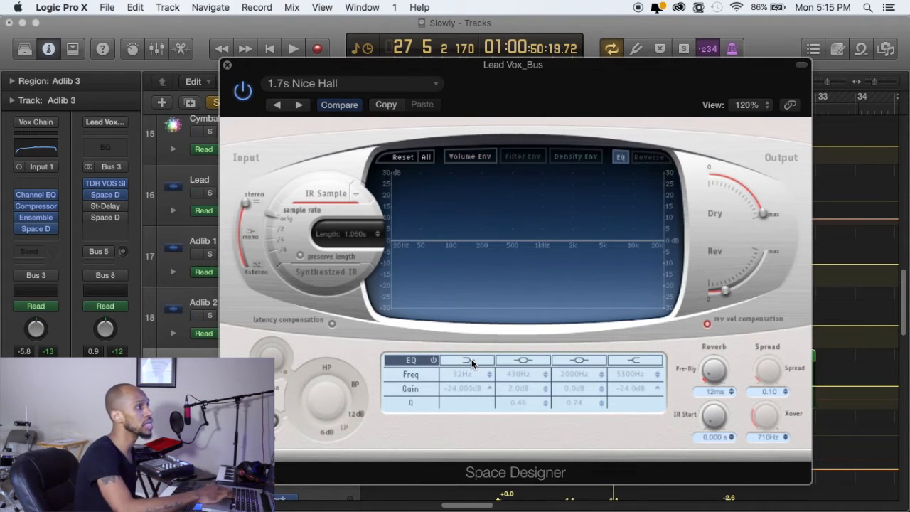
key("space")
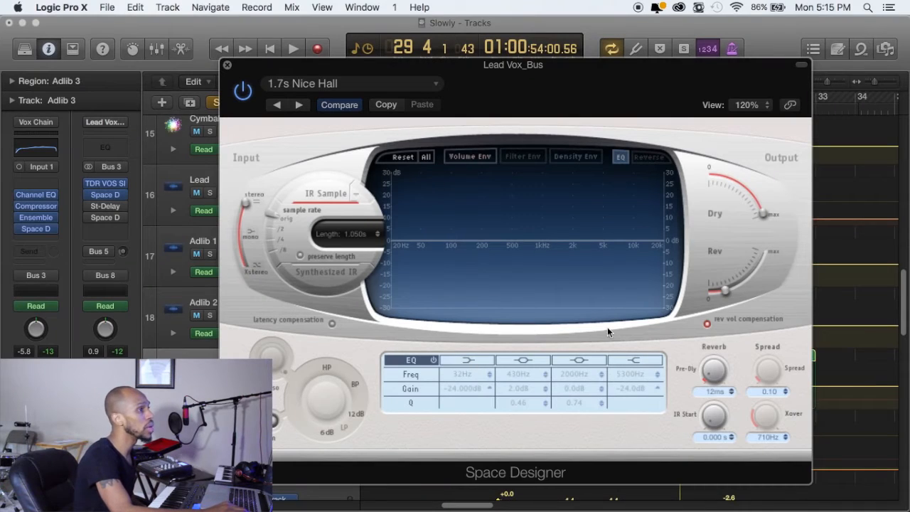
Switch the reverb EQ's 5300 Hz, 32 Hz and 430 Hz bands back on, leaving the 2000 Hz band off, and audition Adlib 3.
left_click(634, 361)
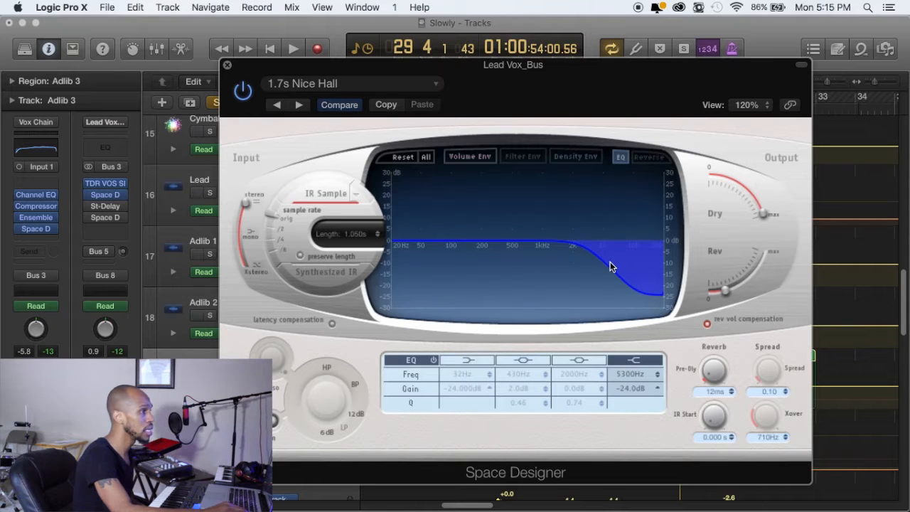
left_click(465, 361)
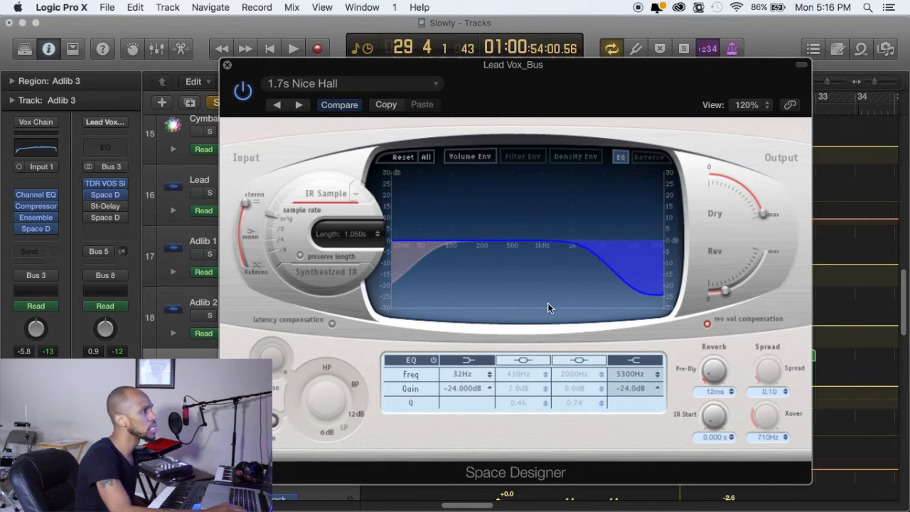
left_click(525, 361)
left_click(575, 361)
left_click(568, 361)
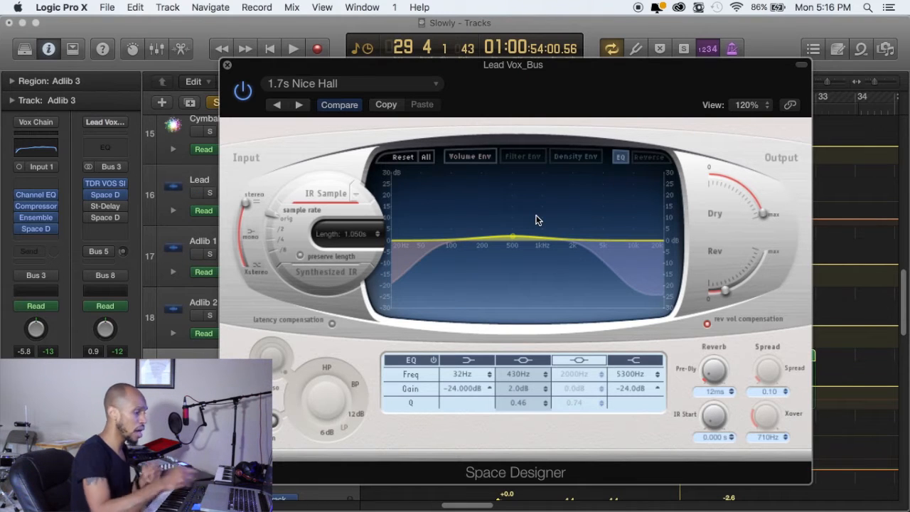
key("space")
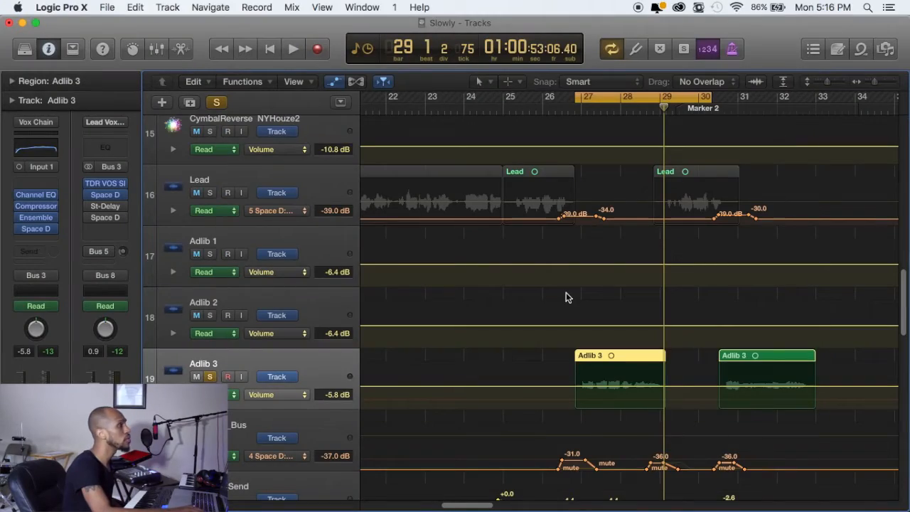
Open the Stereo Delay on the Lead Vox_Bus, enable it, and audition Adlib 3 through it.
left_click(111, 207)
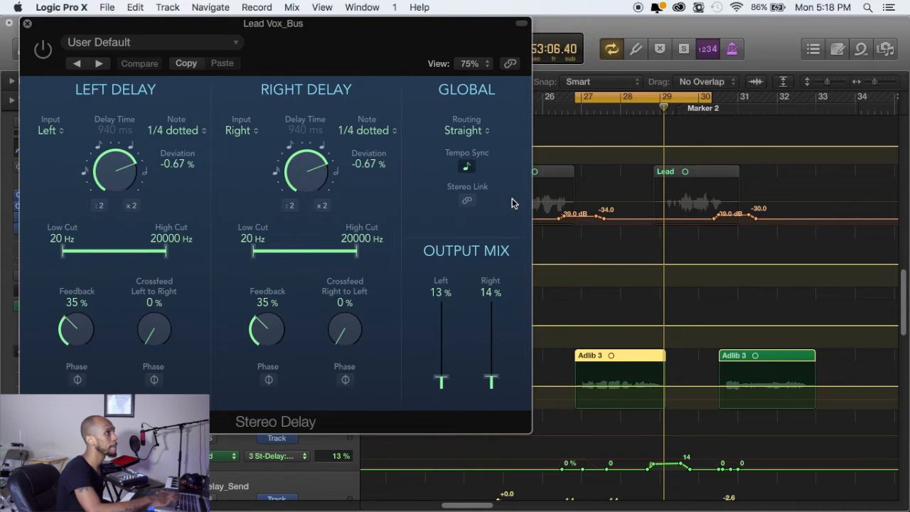
key("space")
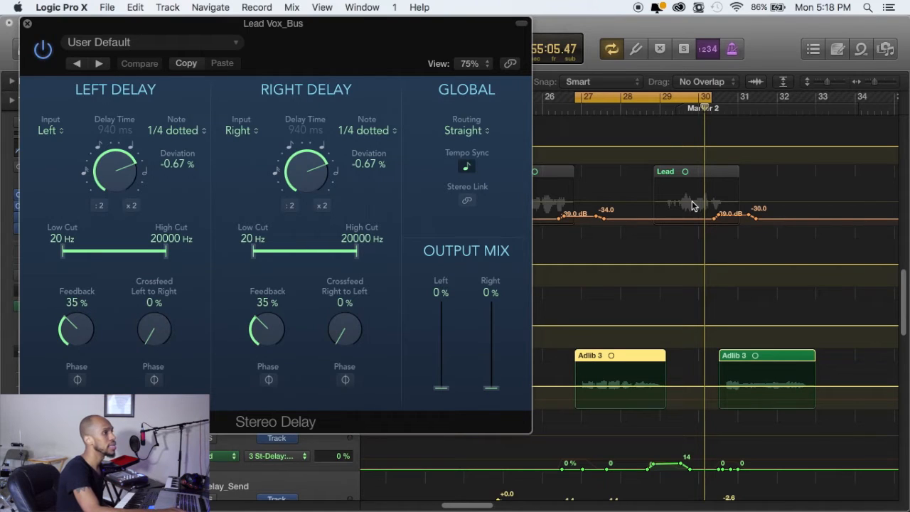
key("space")
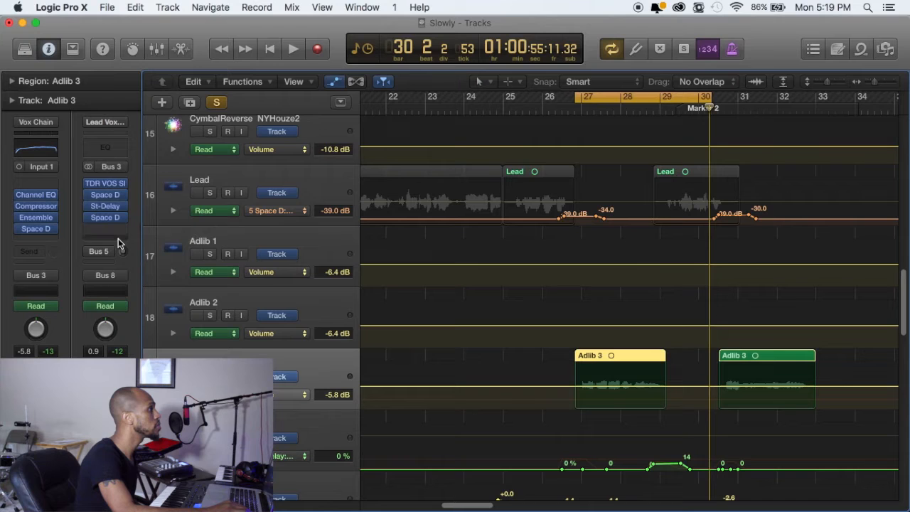
Open the second Space Designer on the Lead Vox_Bus, reposition its window, and audition Adlib 3 with the 1.7s Nice Hall reverb bypassed.
left_click(107, 220)
left_click_drag(512, 23, 329, 43)
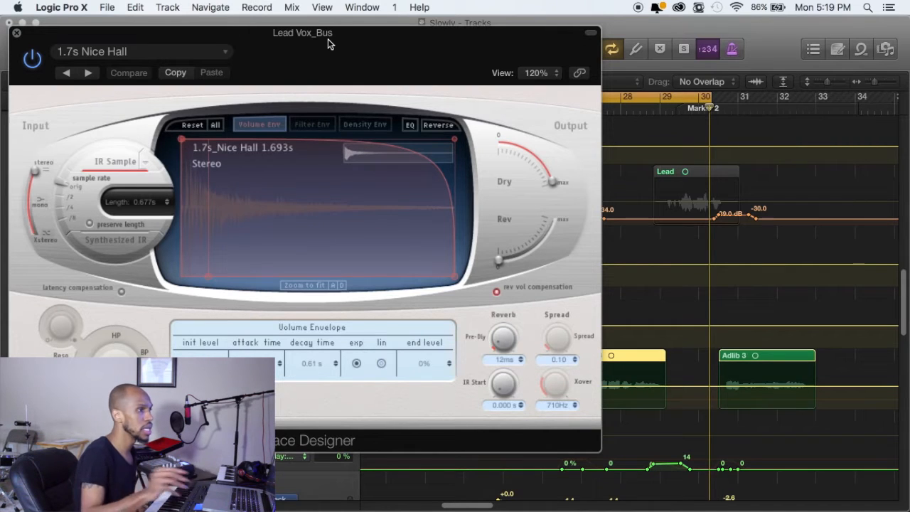
left_click_drag(328, 44, 329, 35)
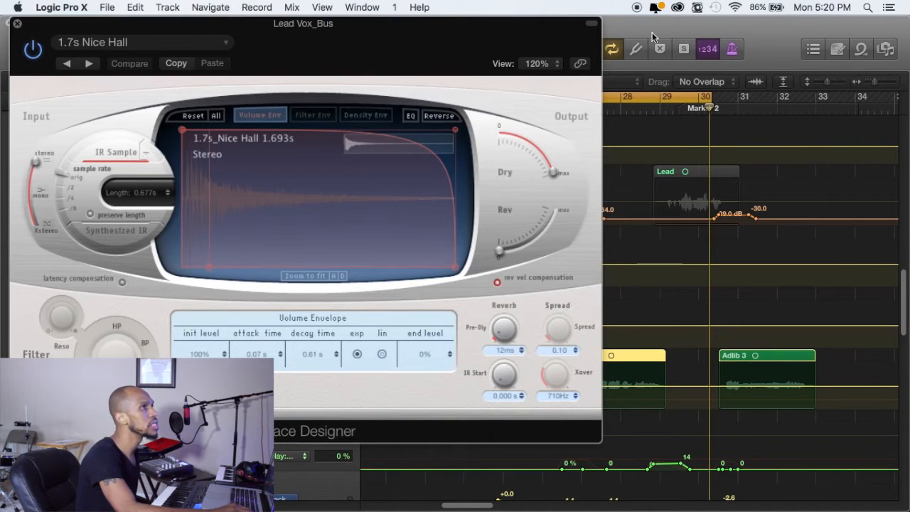
left_click(653, 31)
left_click_drag(416, 37, 457, 35)
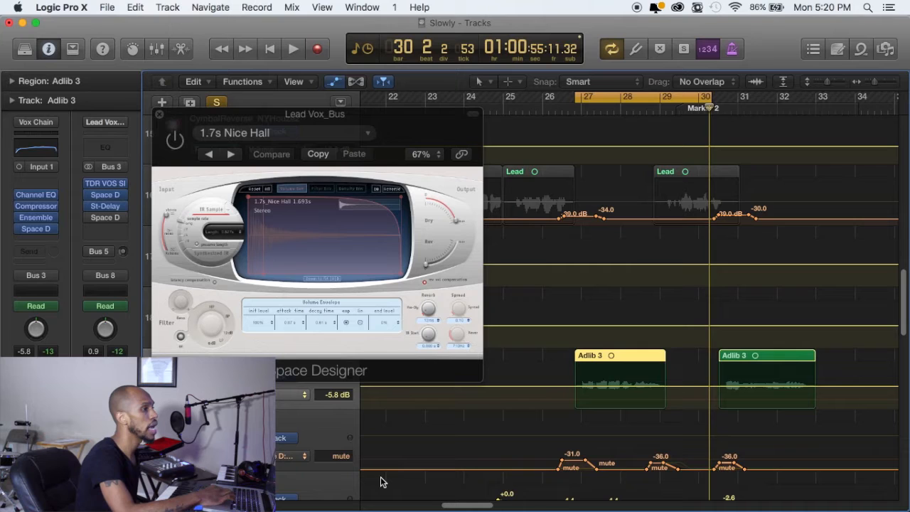
key("space")
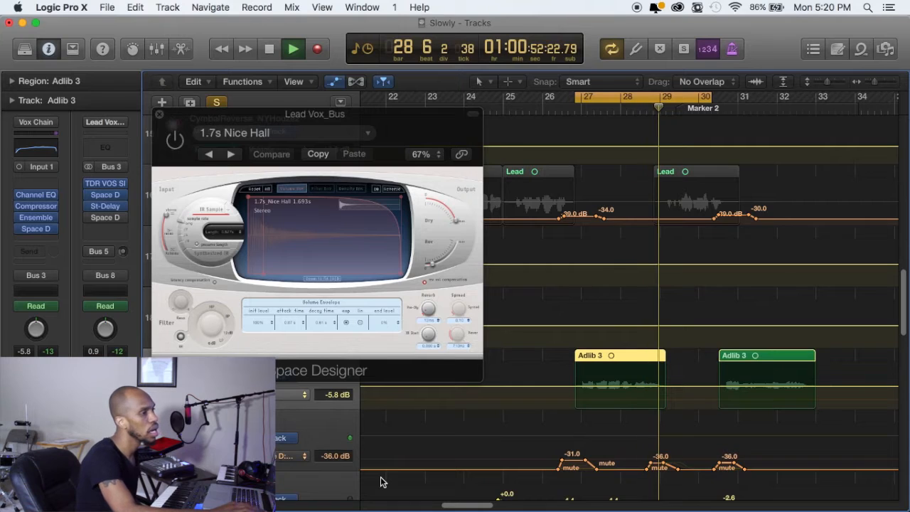
key("space")
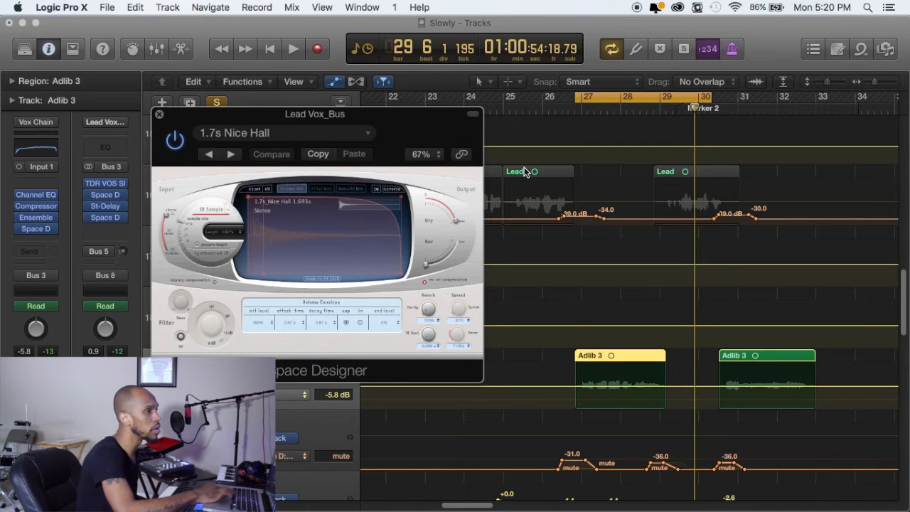
Audition Adlib 3 with the second Space Designer switched on, and close the plug-in.
key("space")
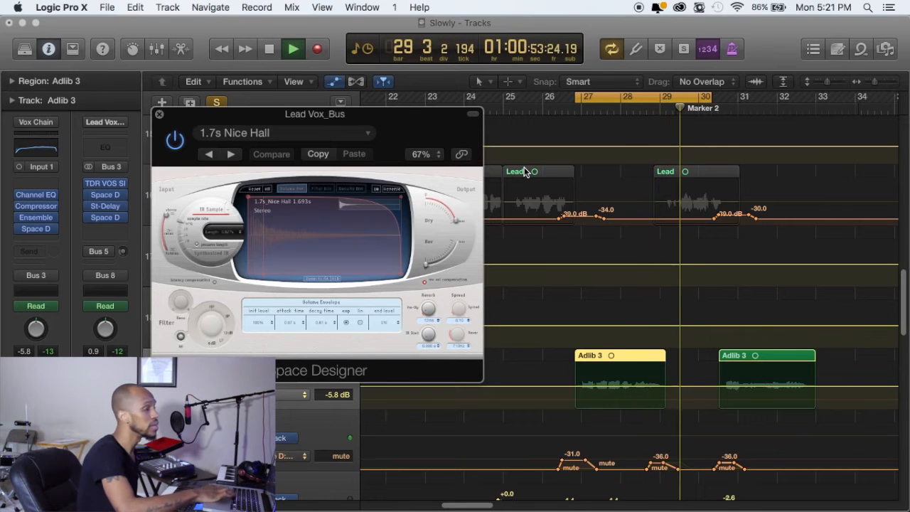
key("space")
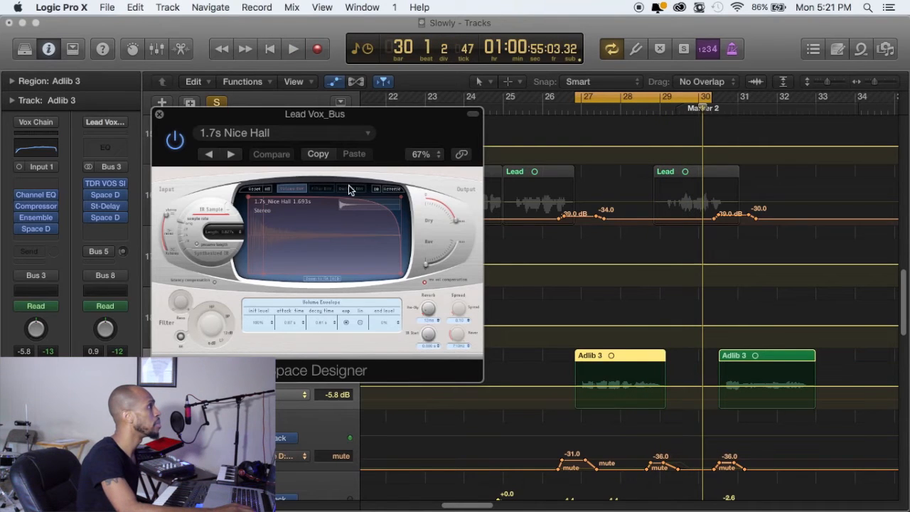
left_click(161, 115)
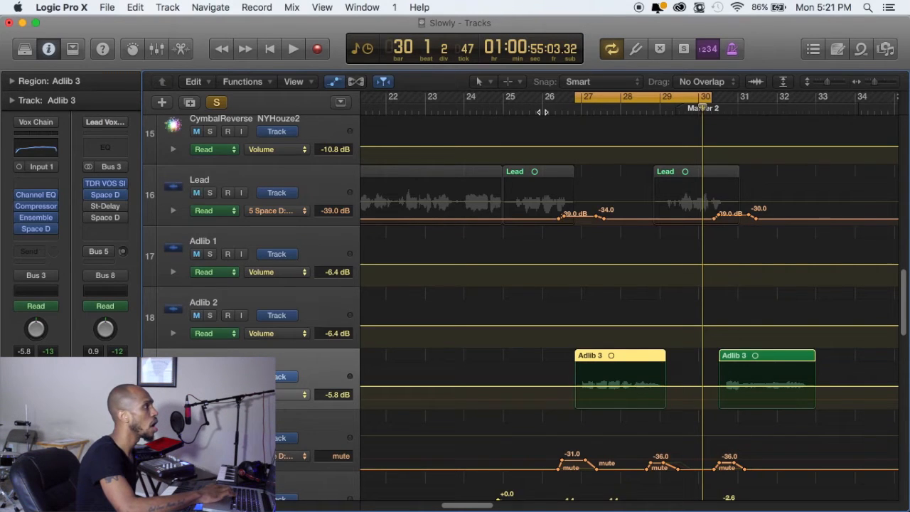
Audition Adlib 3 without the bus's second Space Designer, switch that reverb on in the channel strip, and audition again.
key("space")
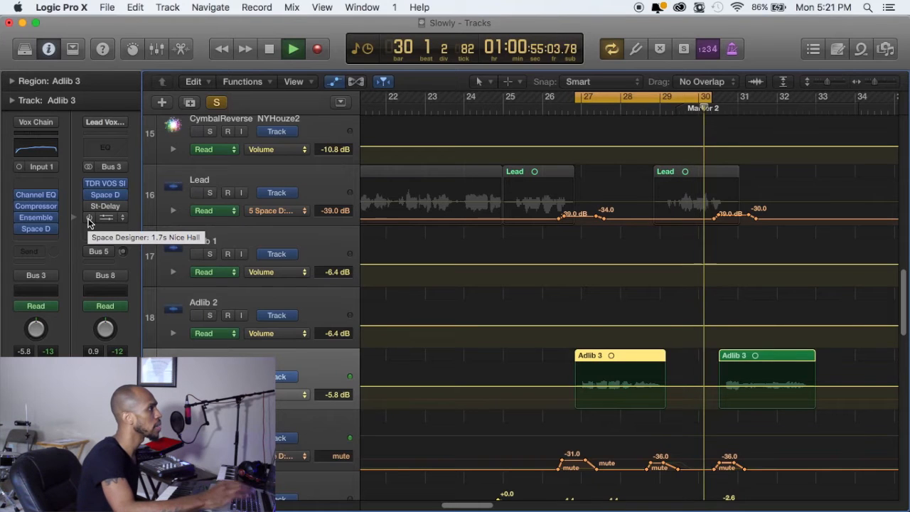
key("space")
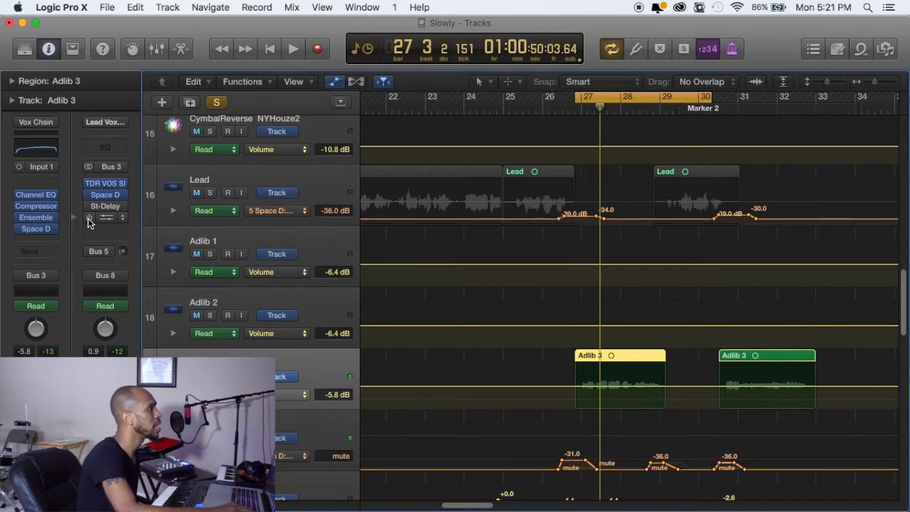
left_click(90, 218)
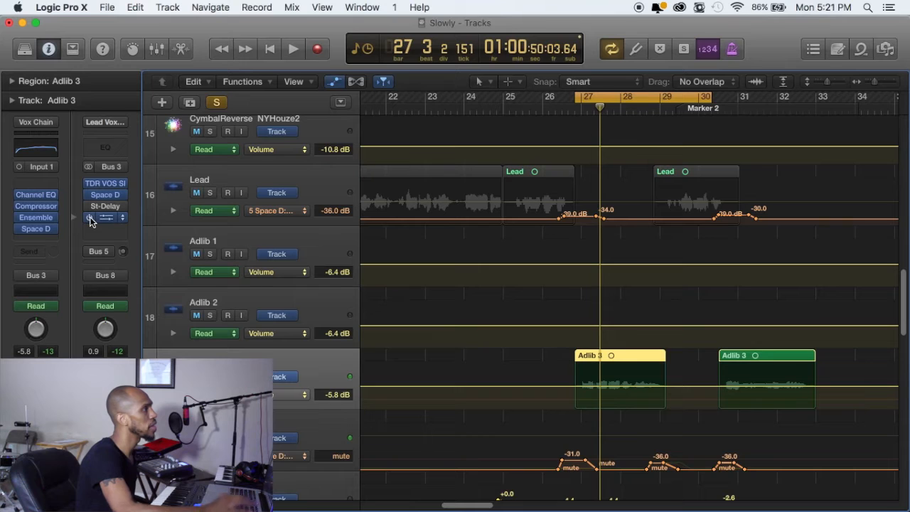
key("space")
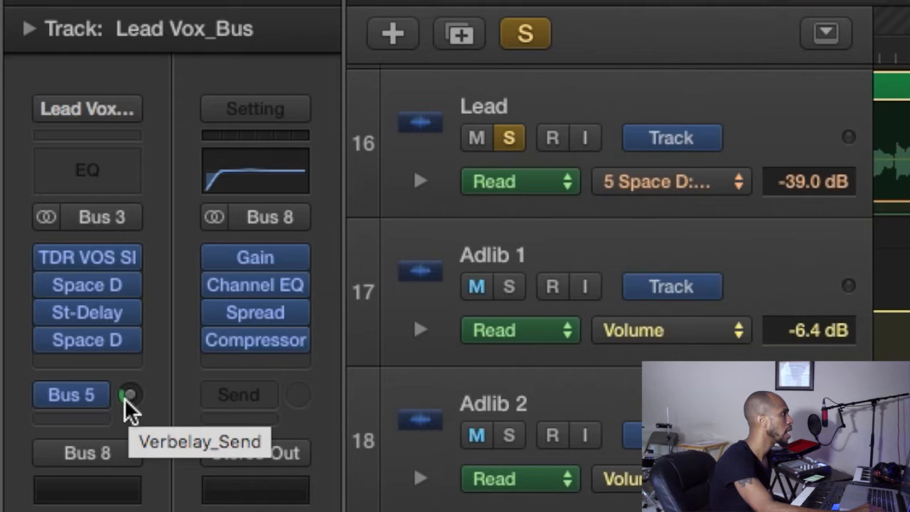
Go from the Lead Vox_Bus's Bus 5 send to the Verbelay_Send channel and audition Lead with its Space Designer and Stereo Delay bypassed.
left_click(130, 395)
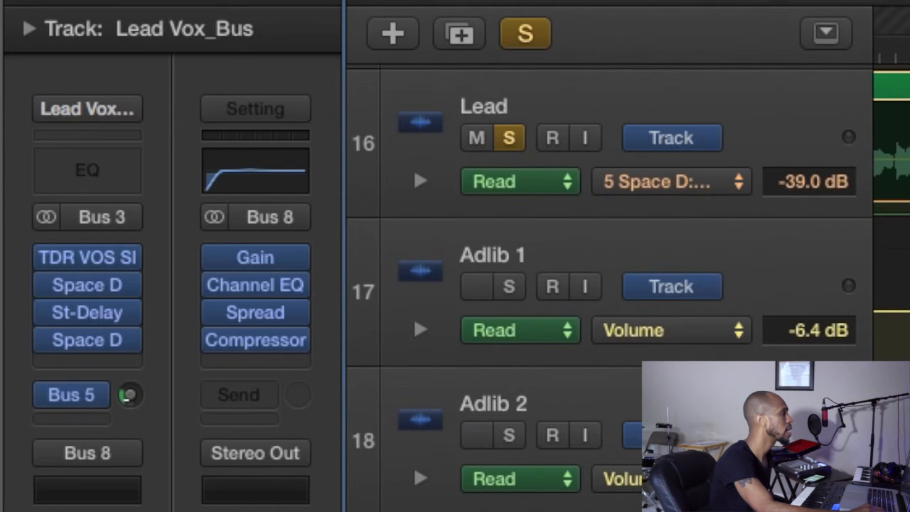
left_click(122, 399)
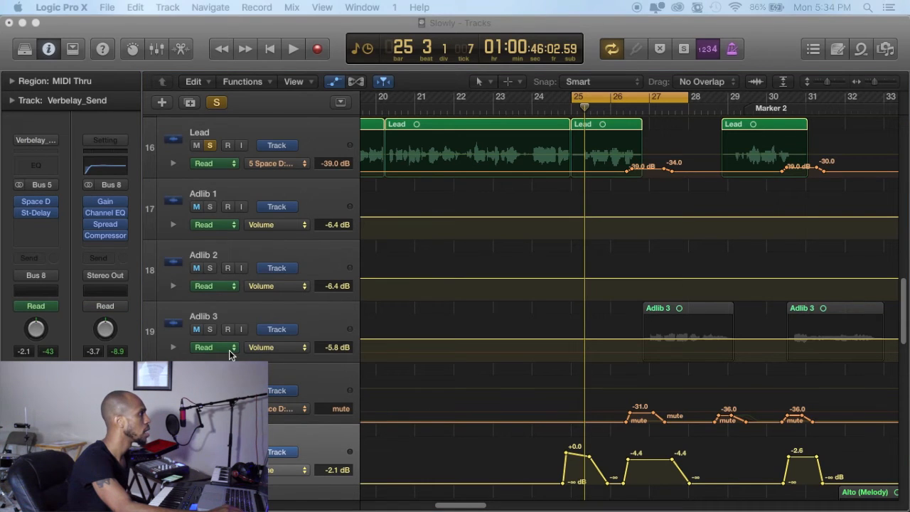
mouse_move(36, 204)
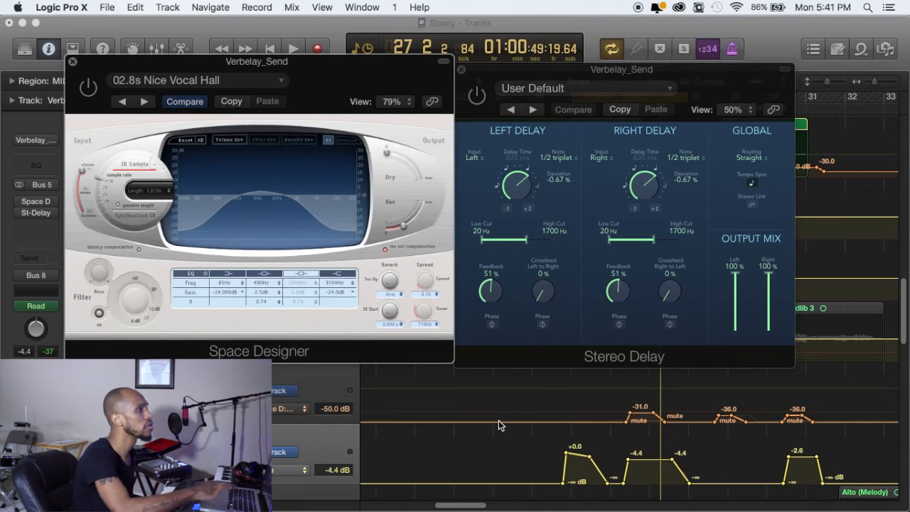
key("space")
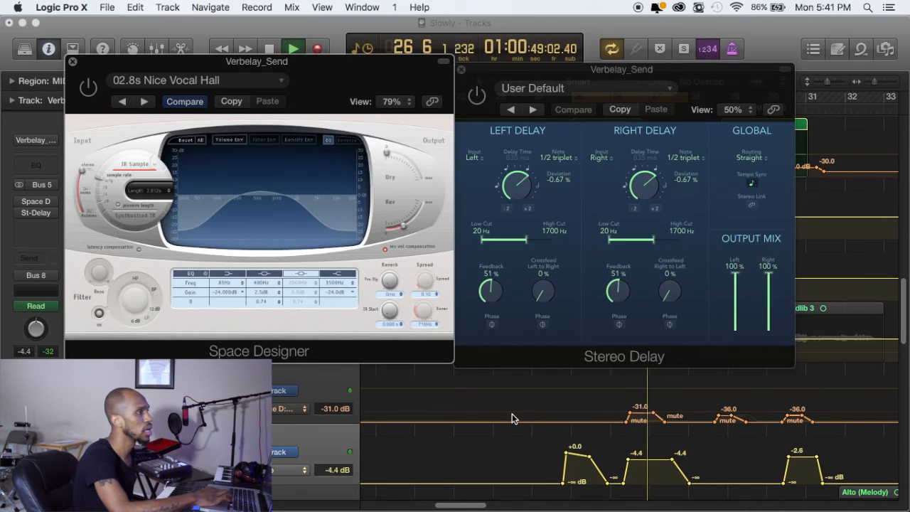
key("space")
Enable the 02.8s Nice Vocal Hall Space Designer and the Stereo Delay on Verbelay_Send, and audition Lead with both.
left_click(89, 86)
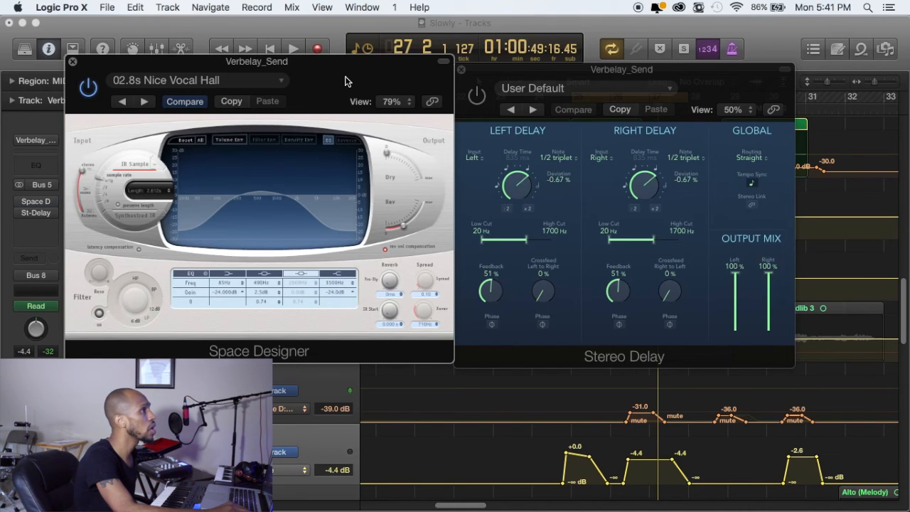
left_click(477, 98)
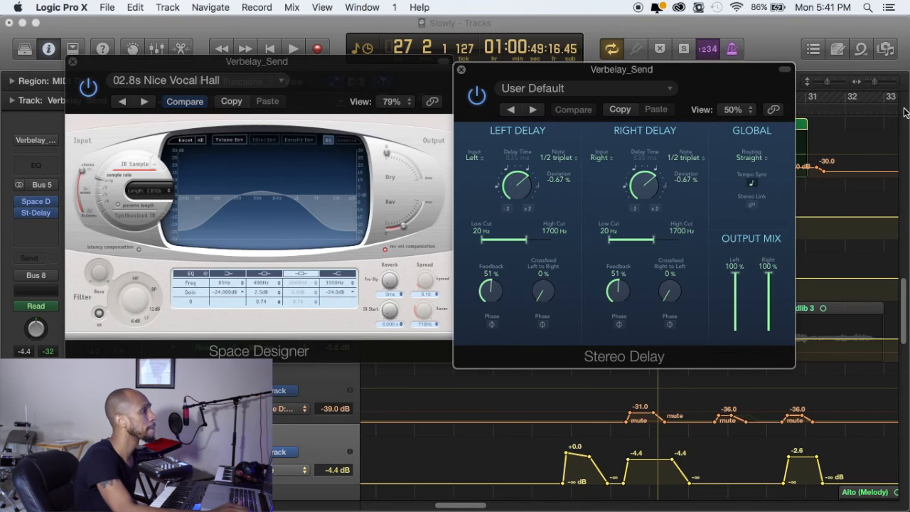
key("space")
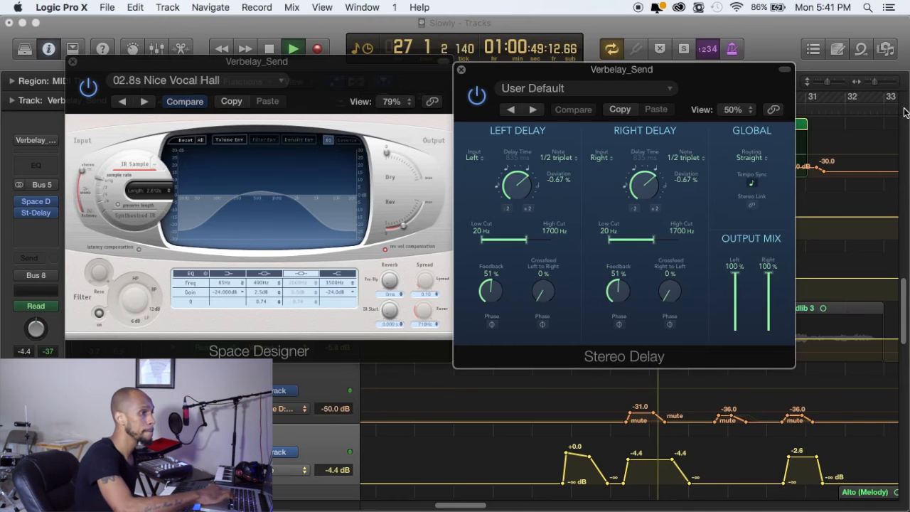
key("space")
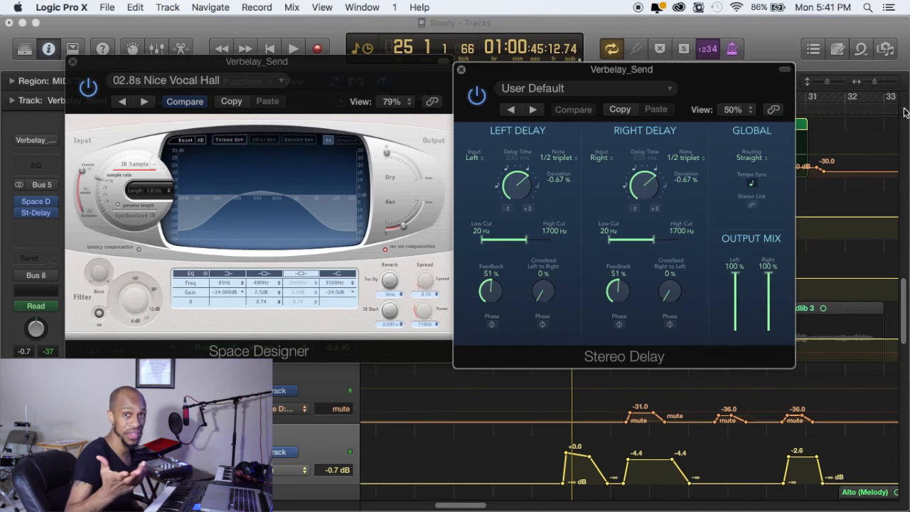